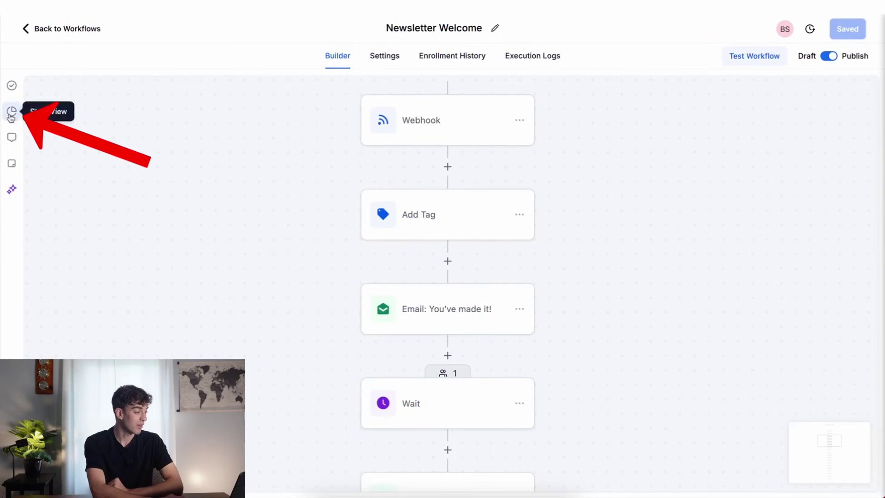
Turn on the stats view for the Newsletter Welcome workflow
click(11, 113)
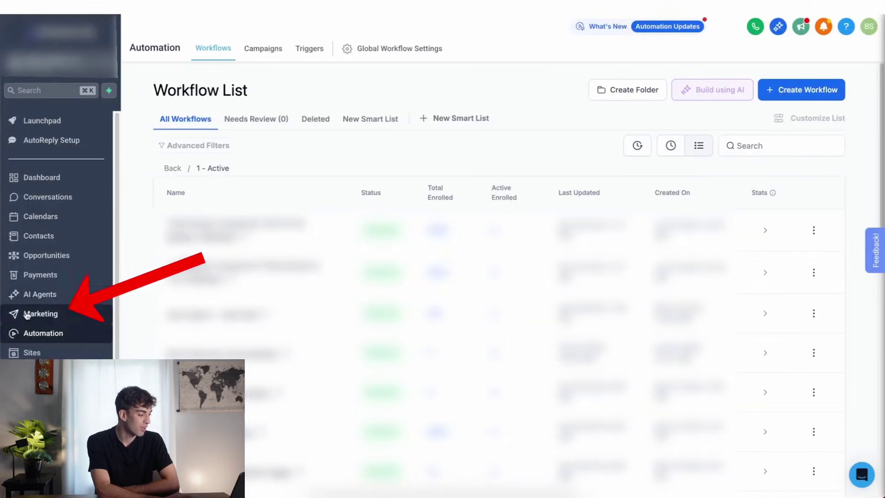
Open the email marketing statistics and examine the engagement summary and the sections below it
click(26, 316)
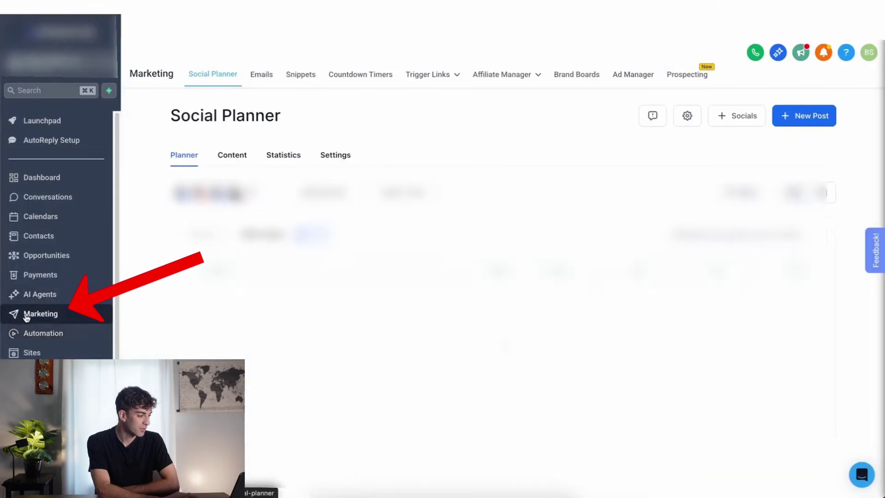
click(261, 75)
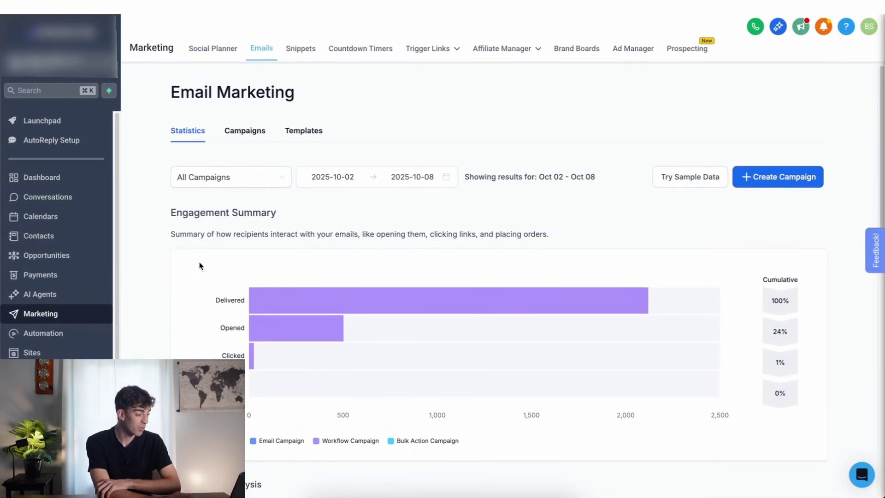
scroll(200, 265, down, 8)
scroll(200, 266, down, 4)
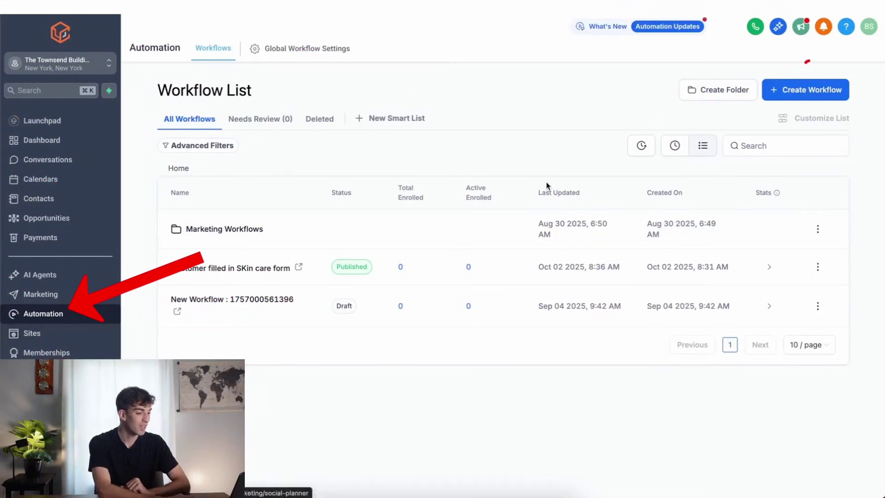
Create a workflow from scratch with a Form Submitted trigger filtered to the Skin Care Contact form
click(823, 98)
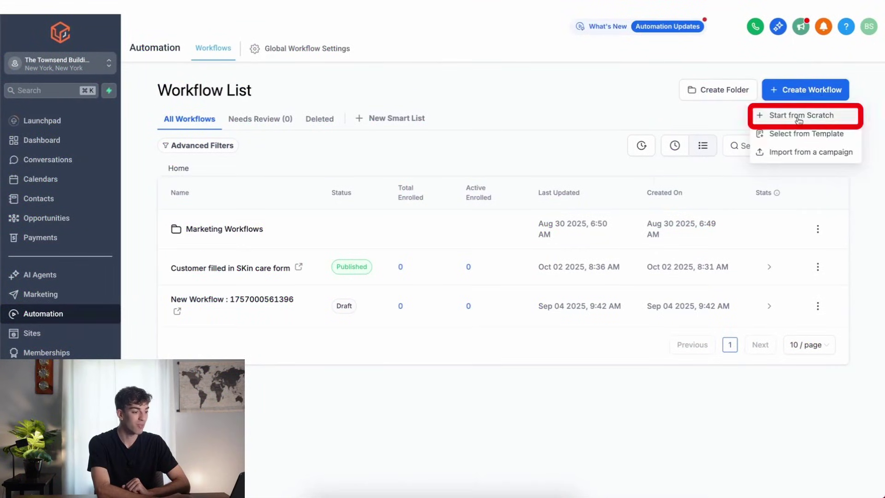
click(801, 114)
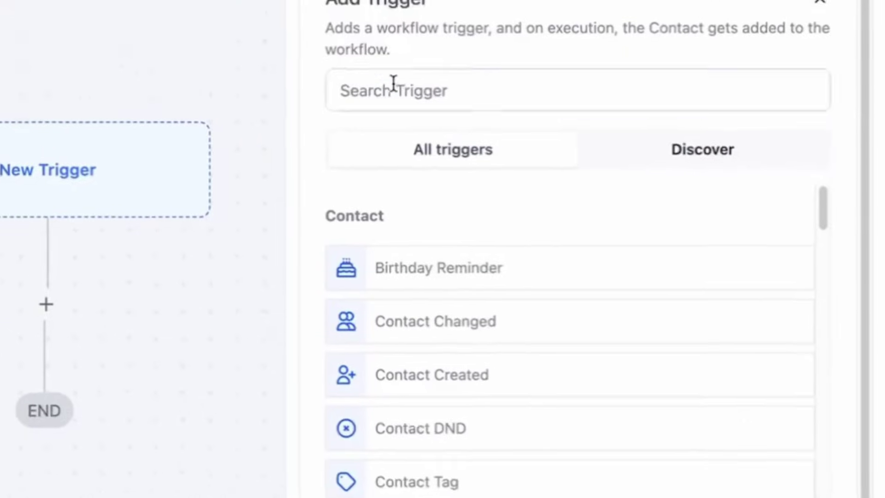
click(630, 146)
text(form)
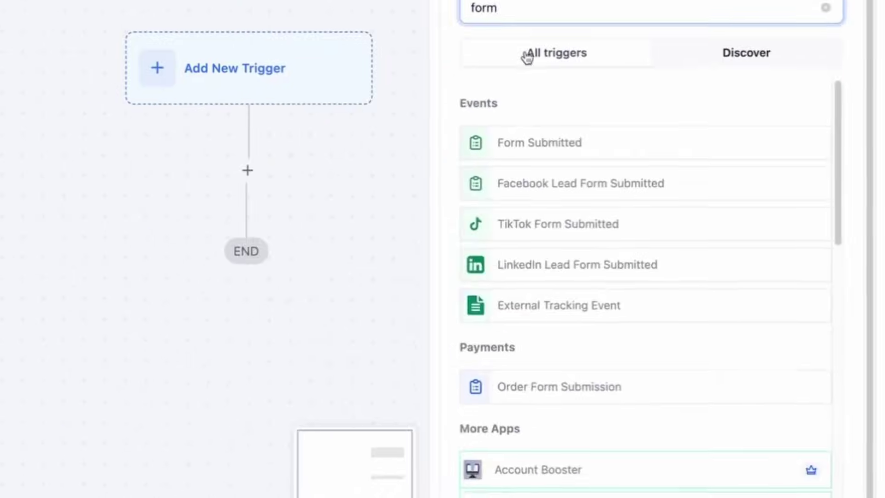
click(415, 268)
click(639, 201)
click(592, 230)
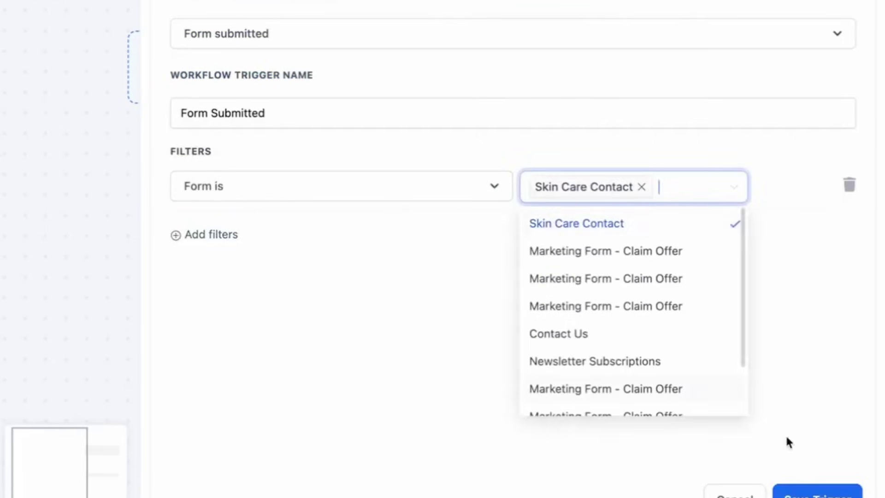
click(802, 494)
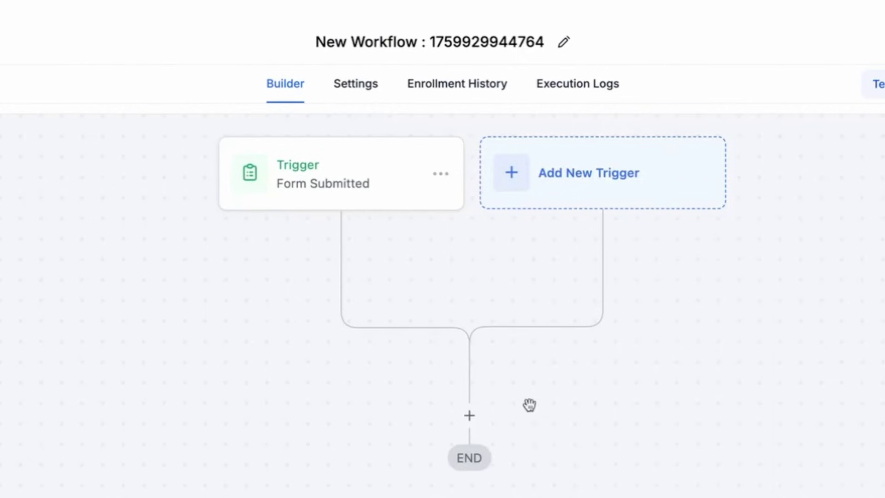
Add a Split action below the trigger, using Random Split with 50% for Path A and 50% for Path B
click(470, 416)
text(s)
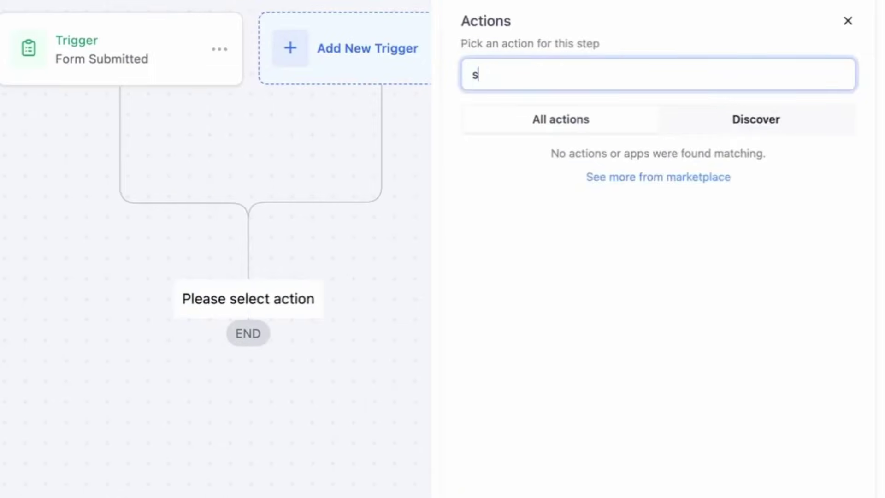
text(pl)
click(500, 222)
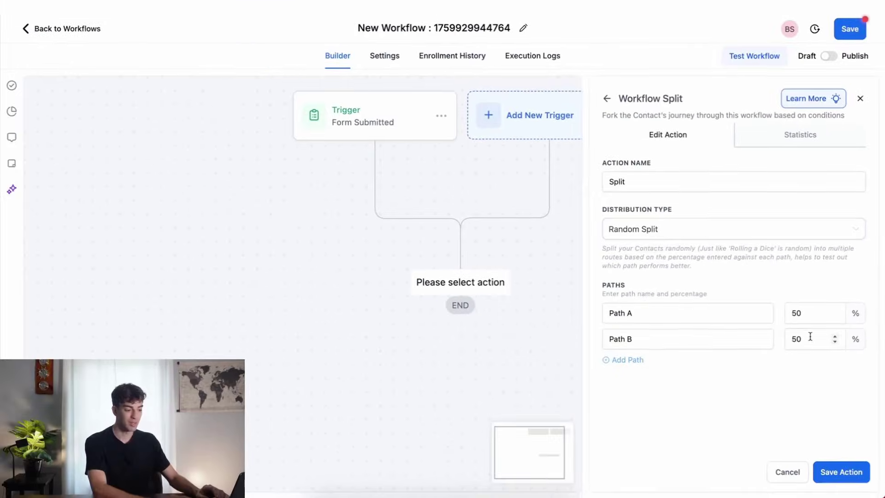
click(838, 475)
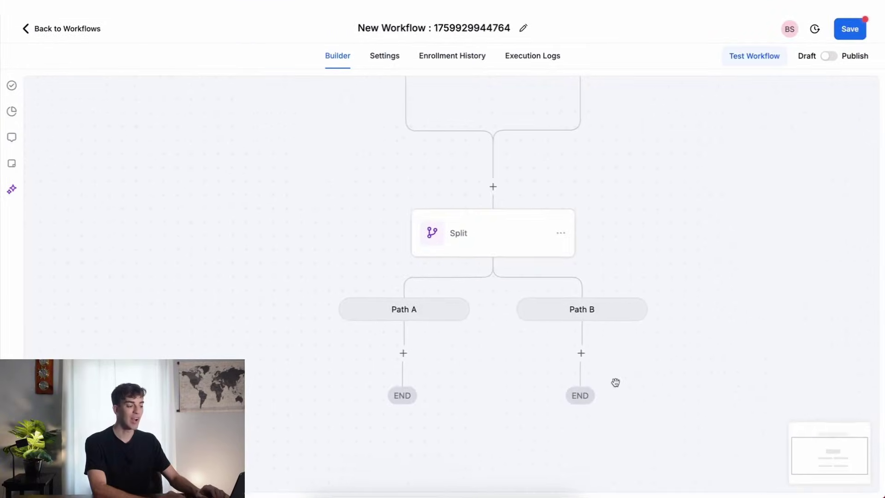
Add an Email action under Path A of the split and go to its message section
click(409, 299)
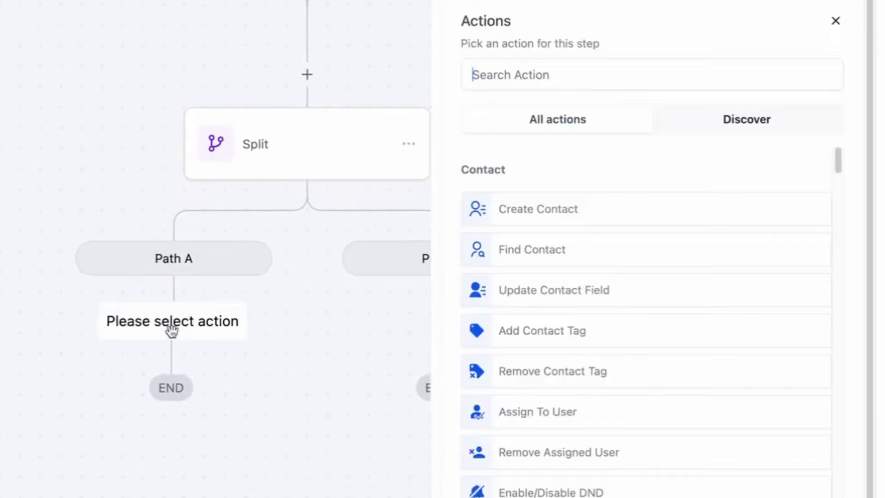
text(emi)
key(BackSpace)
text(a)
click(510, 203)
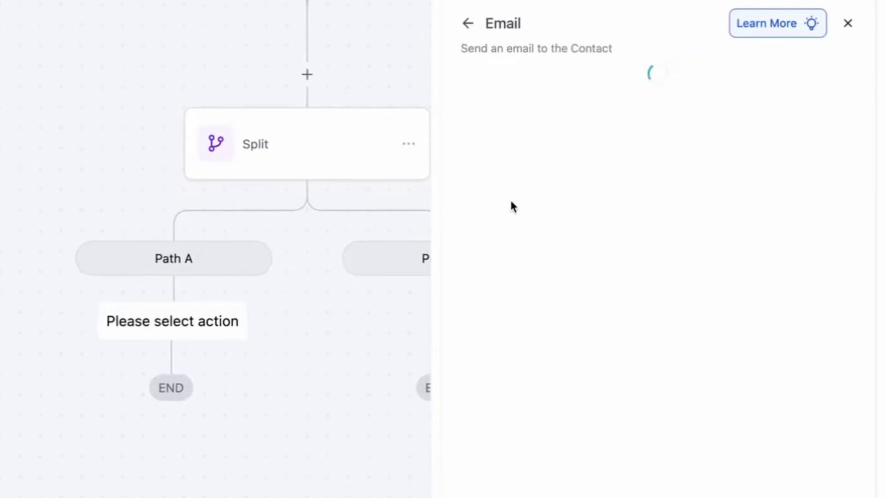
scroll(511, 202, down, 10)
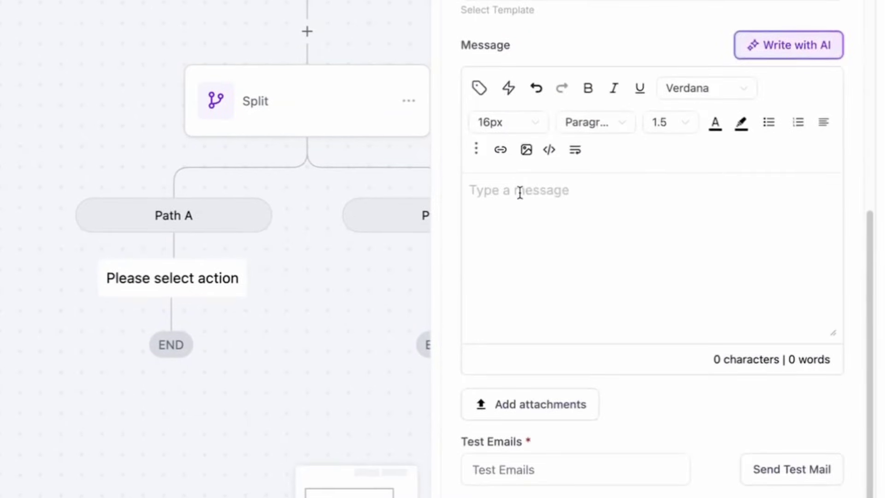
Generate a Friendly AI email under 100 words urging the lead to book a call through {{appointment.booking_link}}, insert it, and save the Path A action
click(783, 50)
click(153, 121)
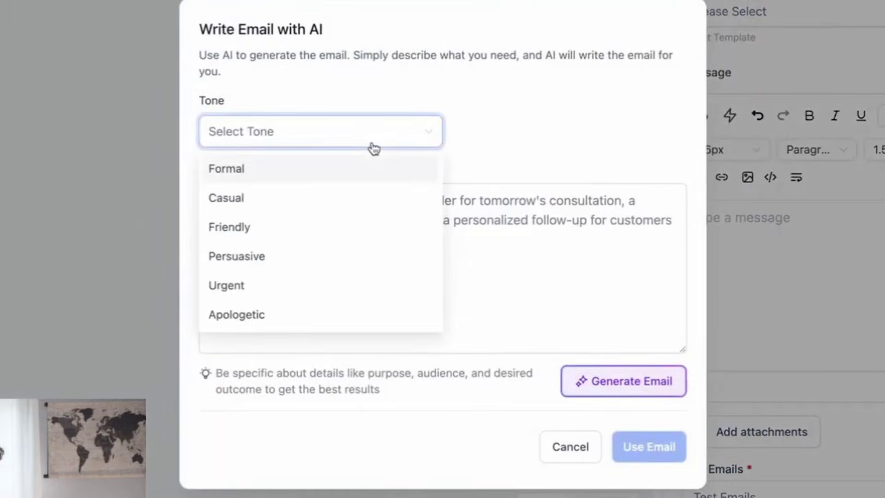
click(276, 228)
click(309, 231)
text(> Write a short, friendly email encouraging a lead to book a call after showing interest in our services. > > > Keep it under 100 words with a clear CTA to book using {{appointment.booking_link}}. > > Tone: professional, confident, and helpful. >)
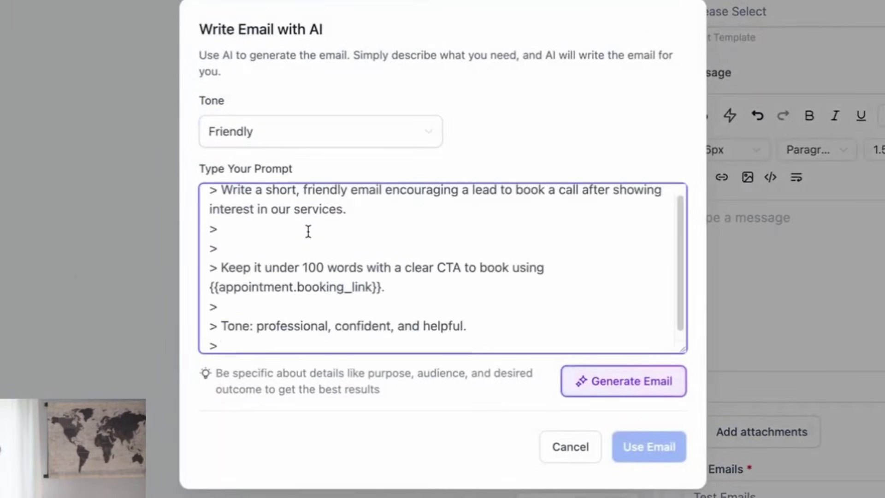
scroll(455, 245, down, 1)
click(635, 395)
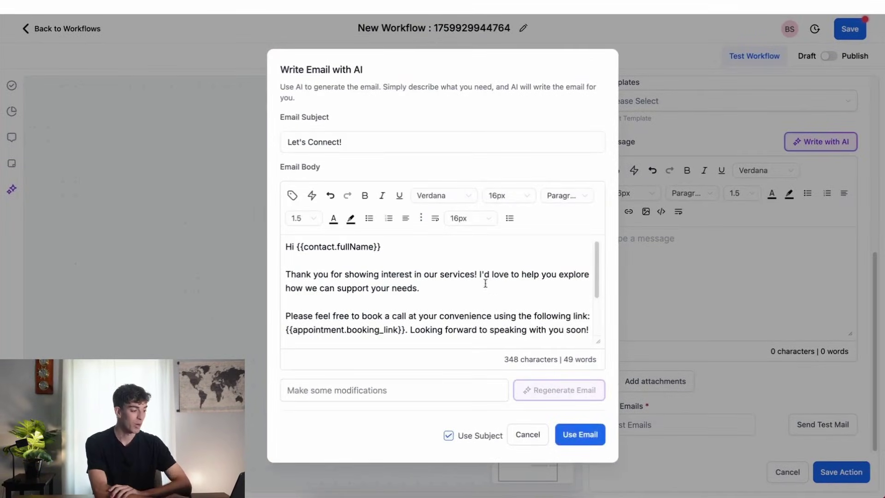
click(576, 434)
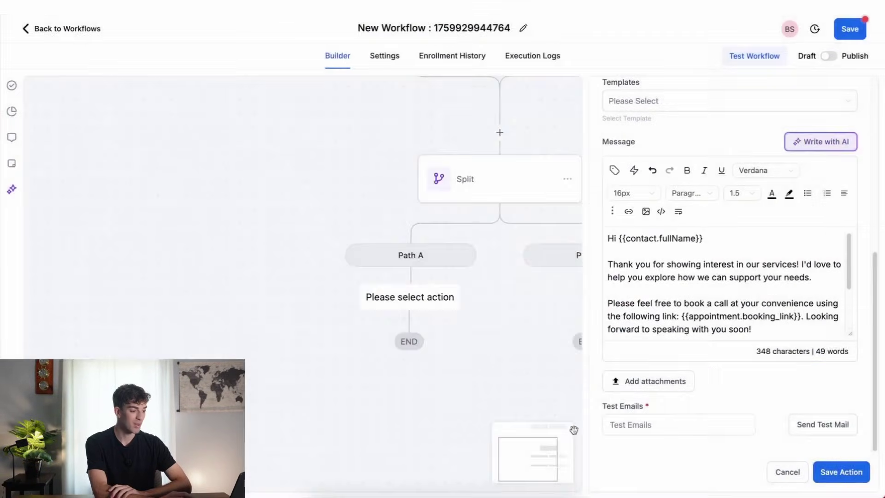
click(842, 472)
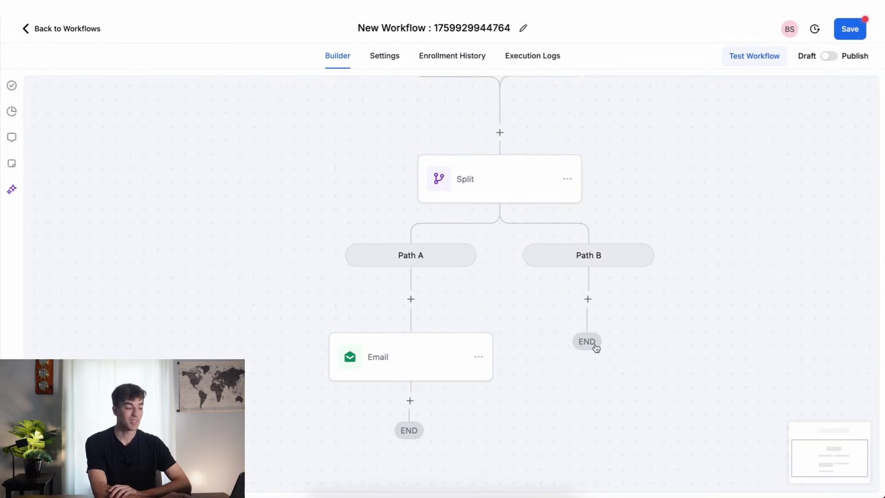
Add an Email action under Path B of the split and go to its message section
click(587, 298)
text(email)
click(727, 223)
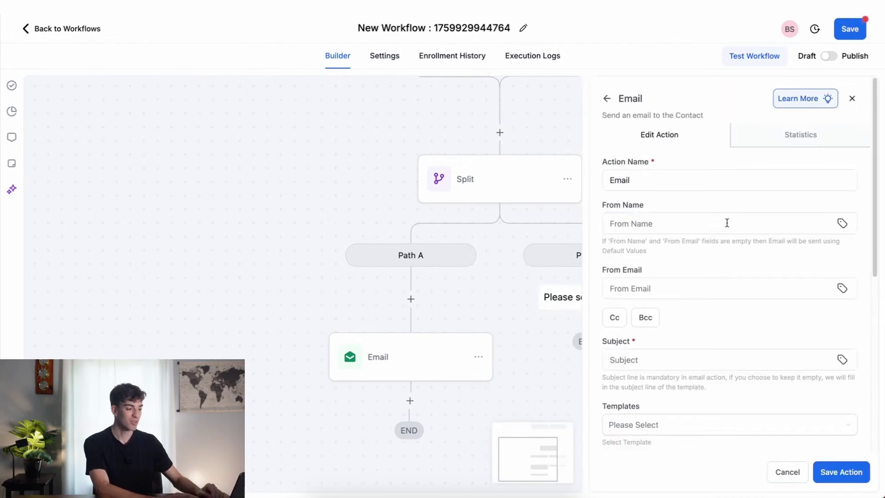
scroll(727, 223, down, 7)
Generate a casual AI variation opening with a question, including {{appointment.booking_link}} and ending with urgency, insert it, and save the Path B action
click(816, 146)
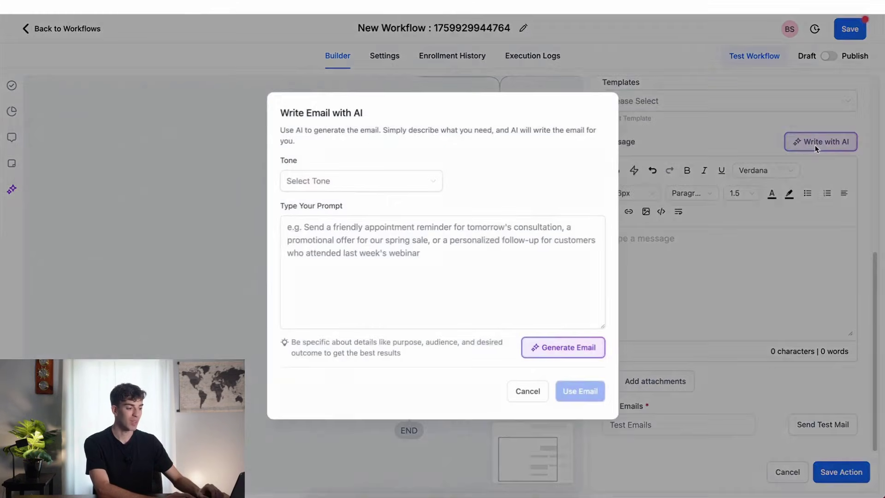
click(307, 245)
text(Write a slightly different version of the previous email with a more conversational and casual tone.  Start with a question or engaging line, mention booking a call, and end with urgency.  Include {{appointment.booking_link}}.)
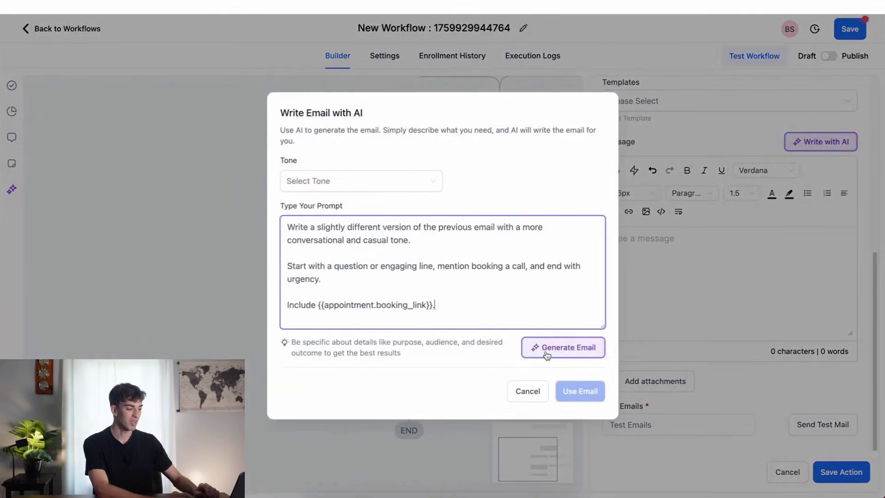
click(547, 351)
click(580, 435)
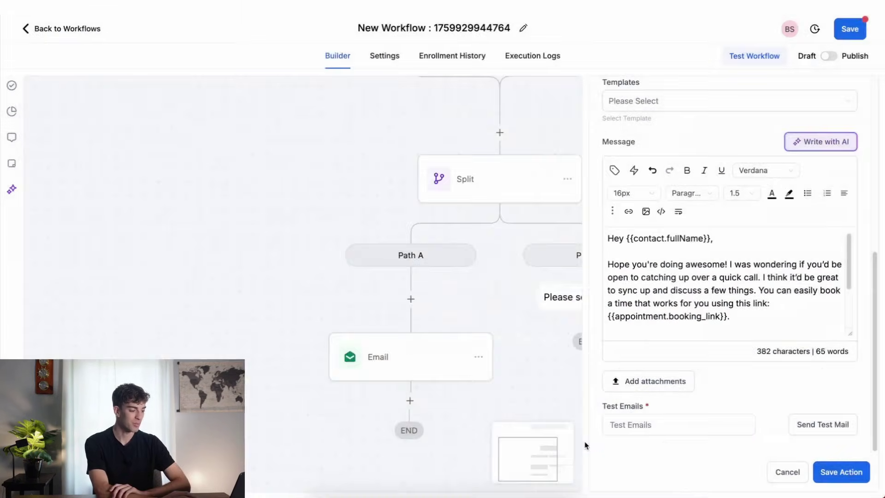
click(830, 480)
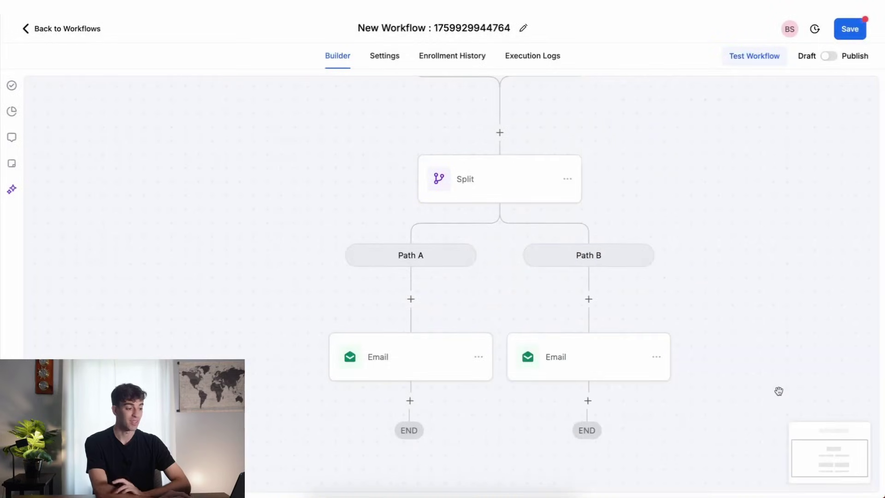